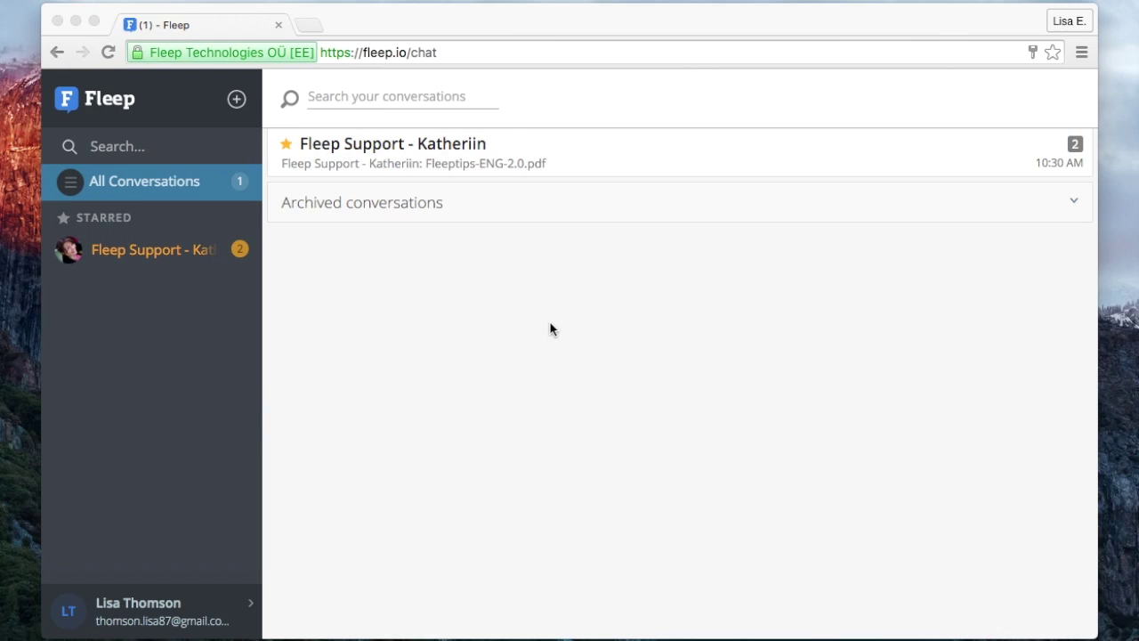
Open the starred Fleep Support conversation from the sidebar.
click(550, 329)
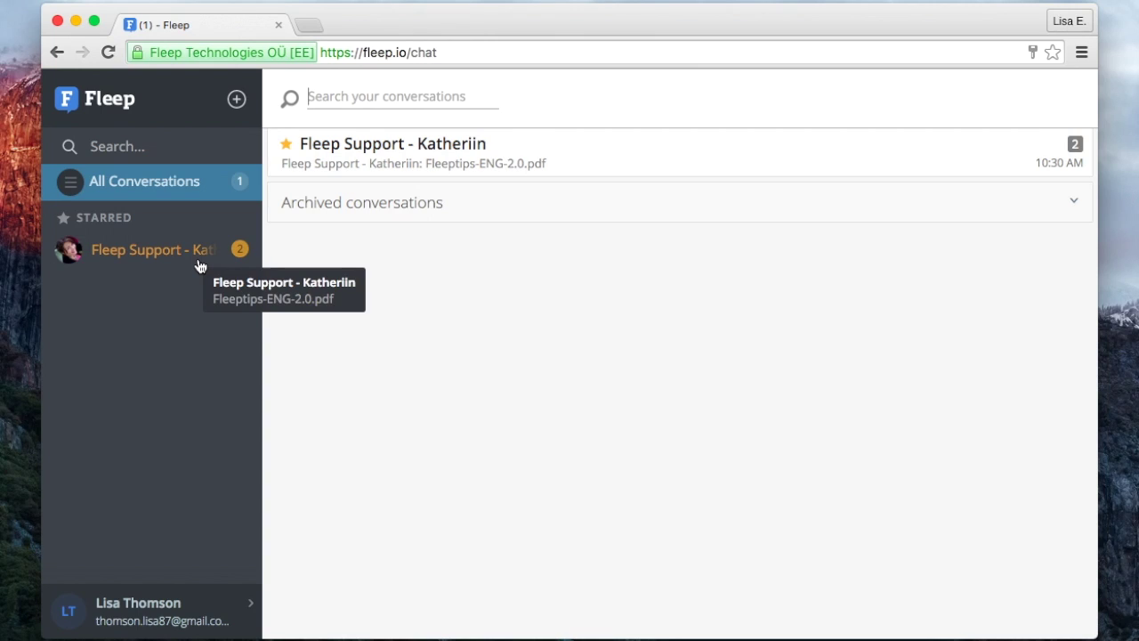
click(199, 266)
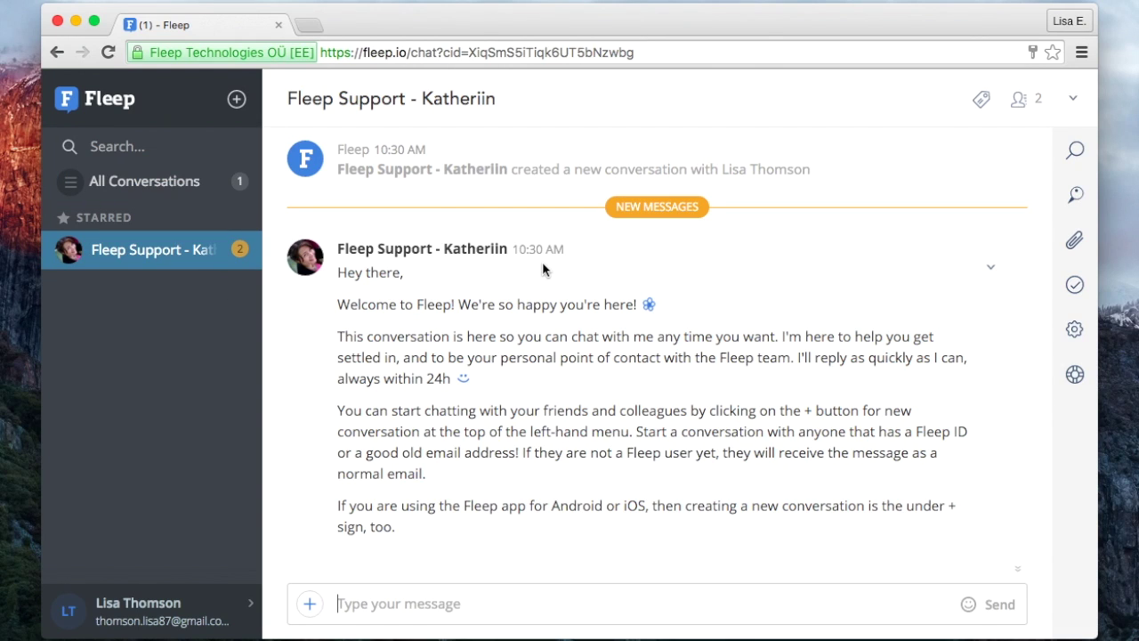
Search the support chat for 'Android', jump to the highlighted match, then show pinned messages.
scroll(542, 268, down, 5)
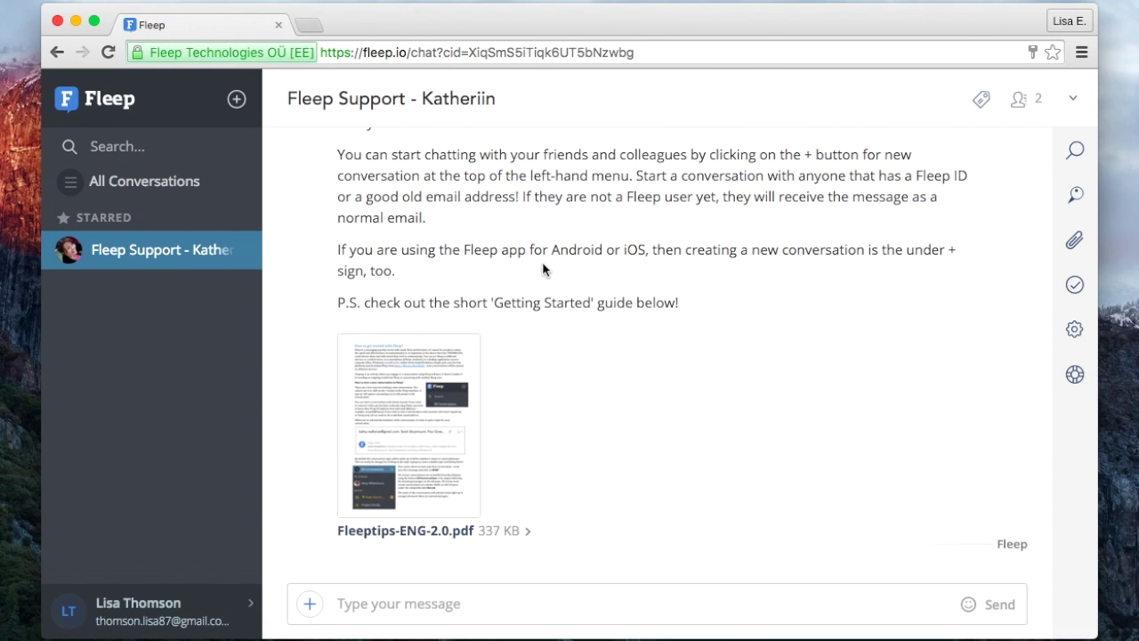
click(1065, 155)
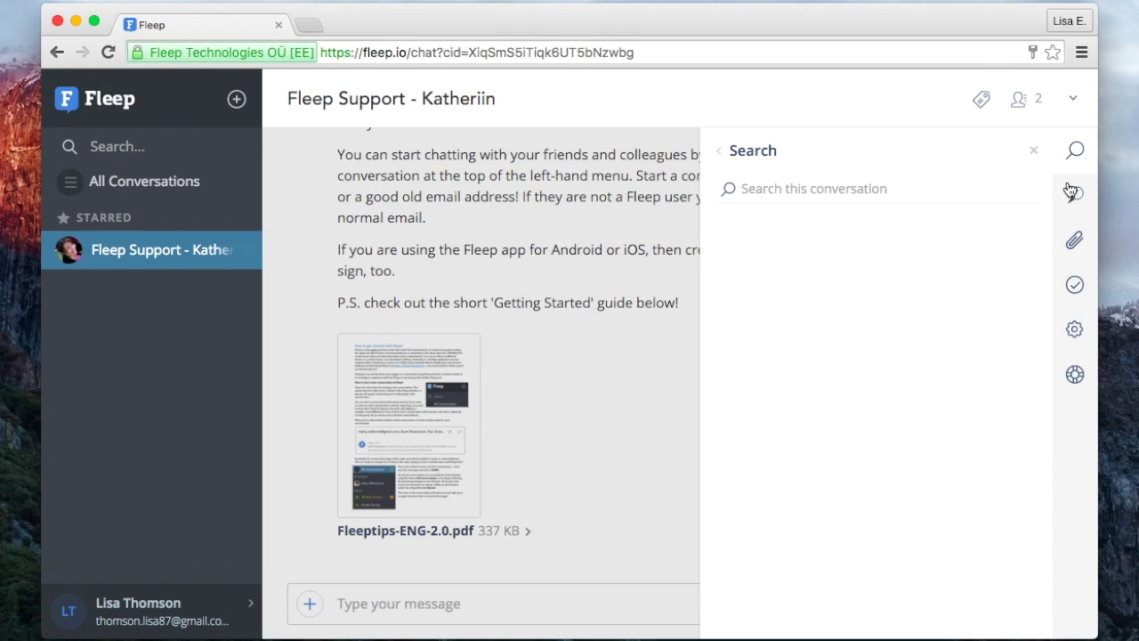
text(Android)
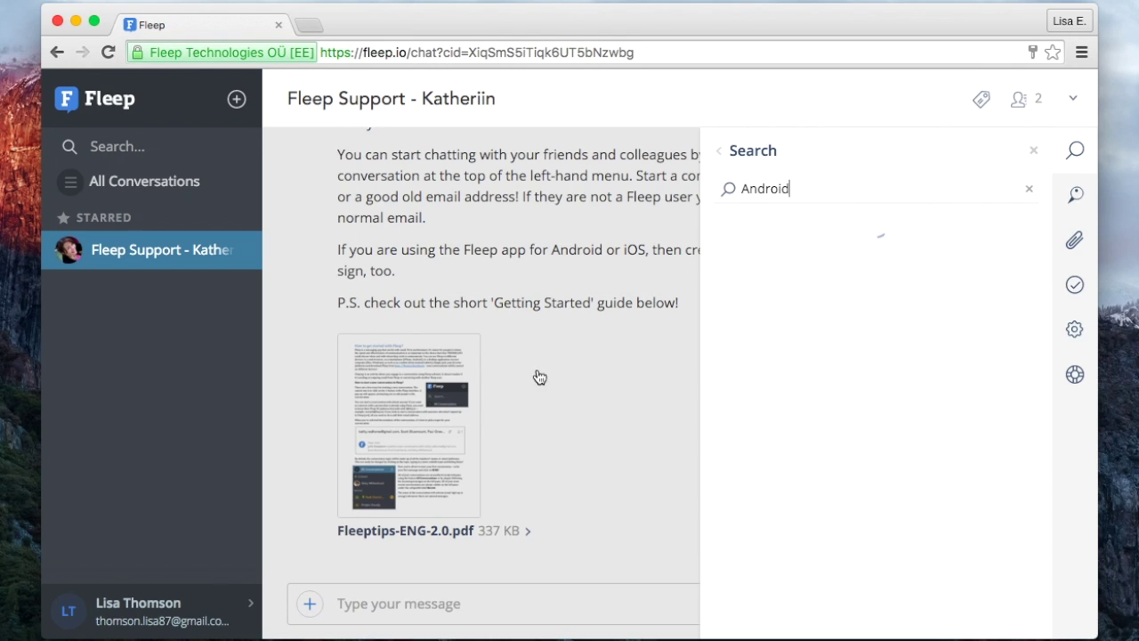
click(861, 254)
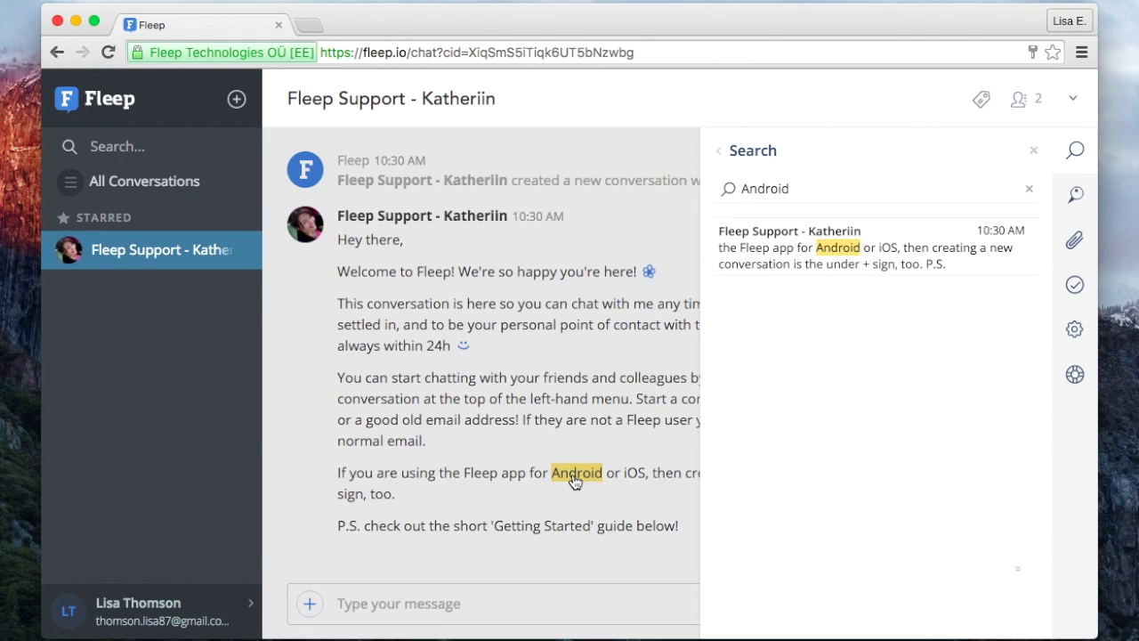
click(1090, 194)
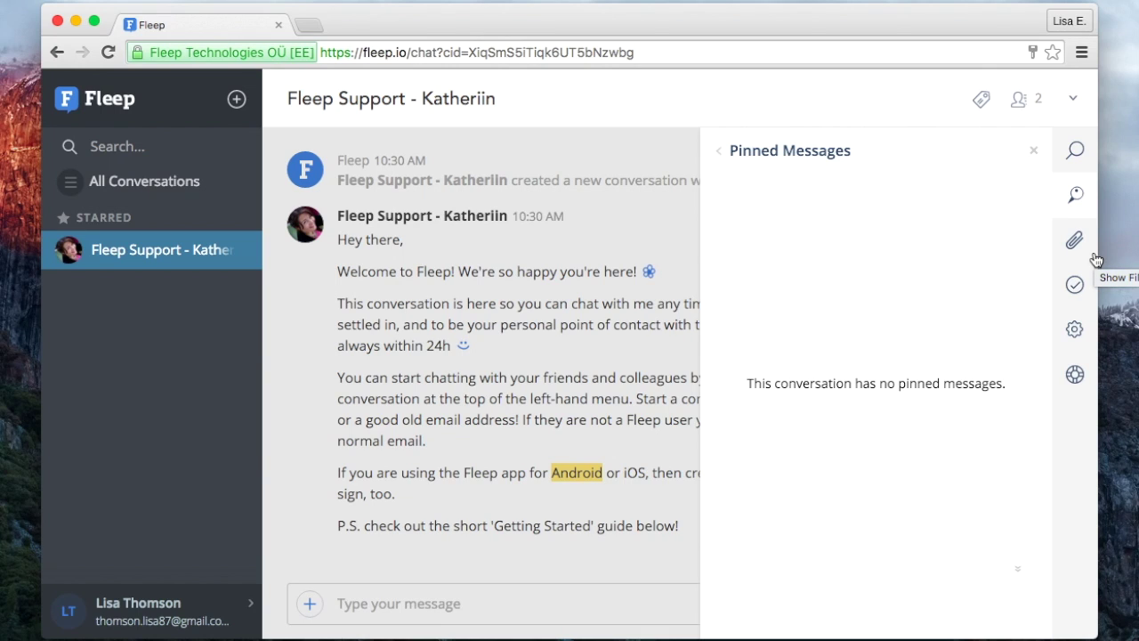
Pin the Fleep welcome message and confirm it appears in the pinned messages list.
click(1032, 155)
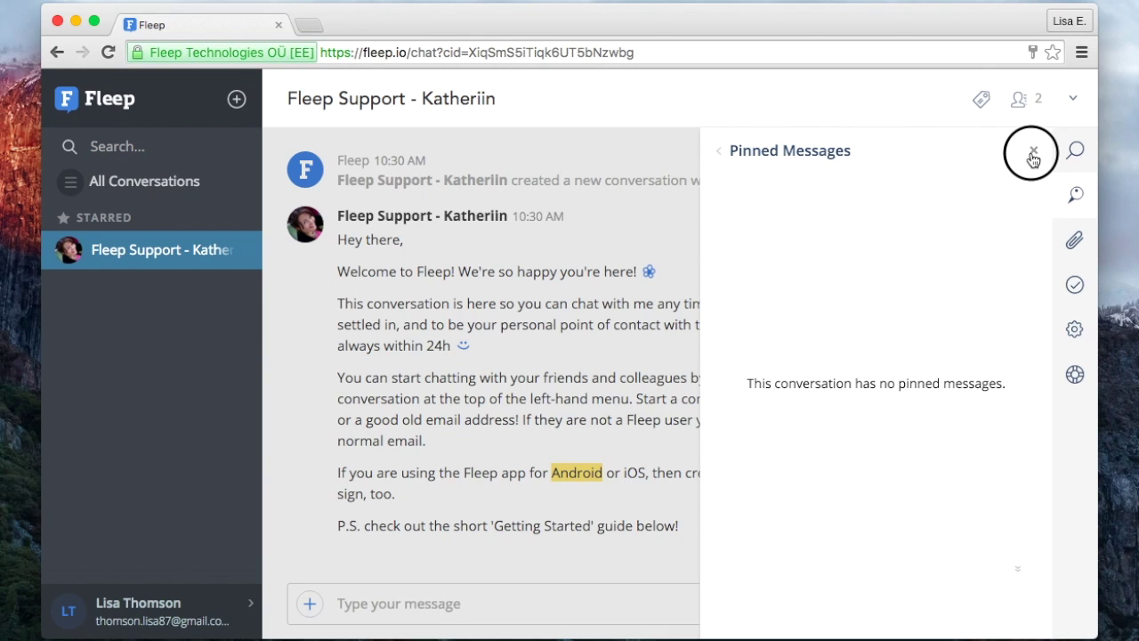
click(989, 241)
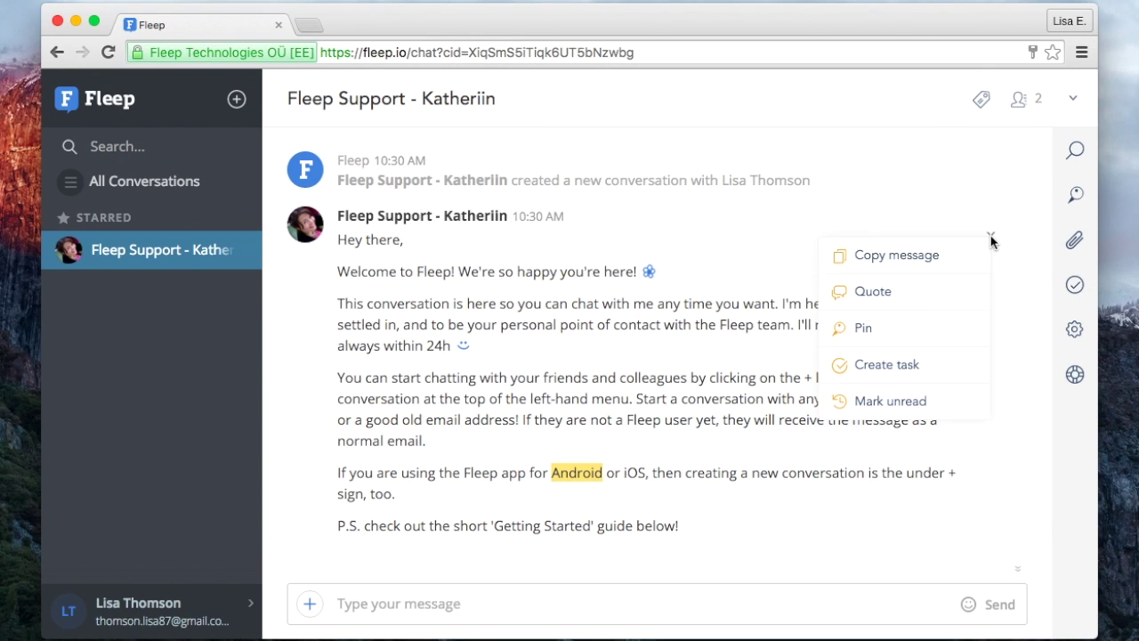
click(934, 329)
scroll(966, 285, down, 3)
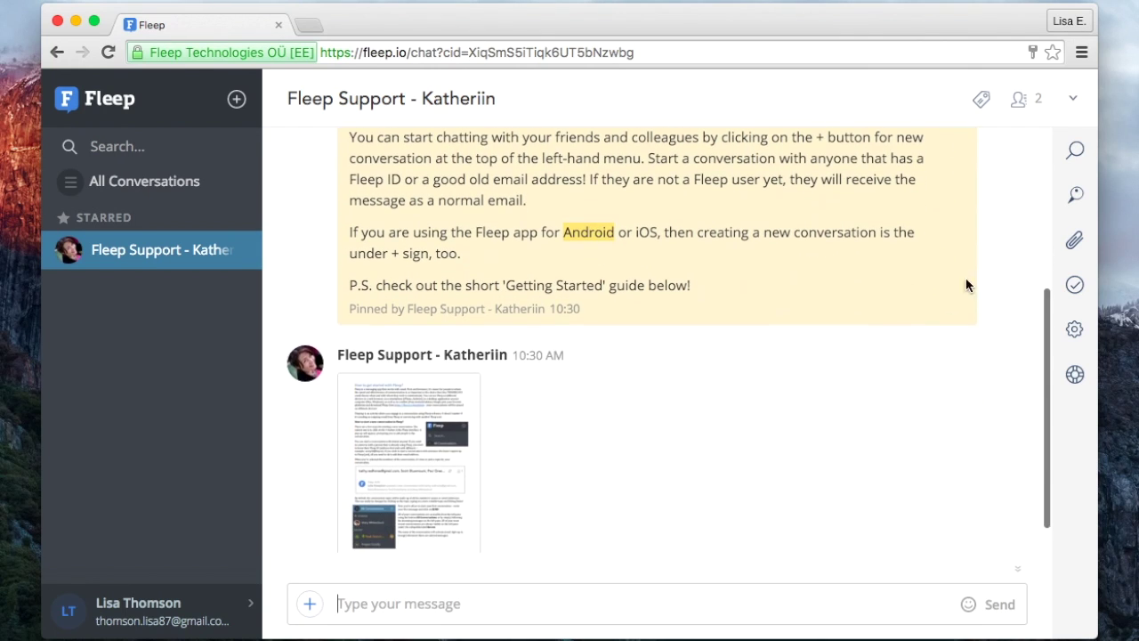
click(1075, 194)
scroll(941, 377, down, 5)
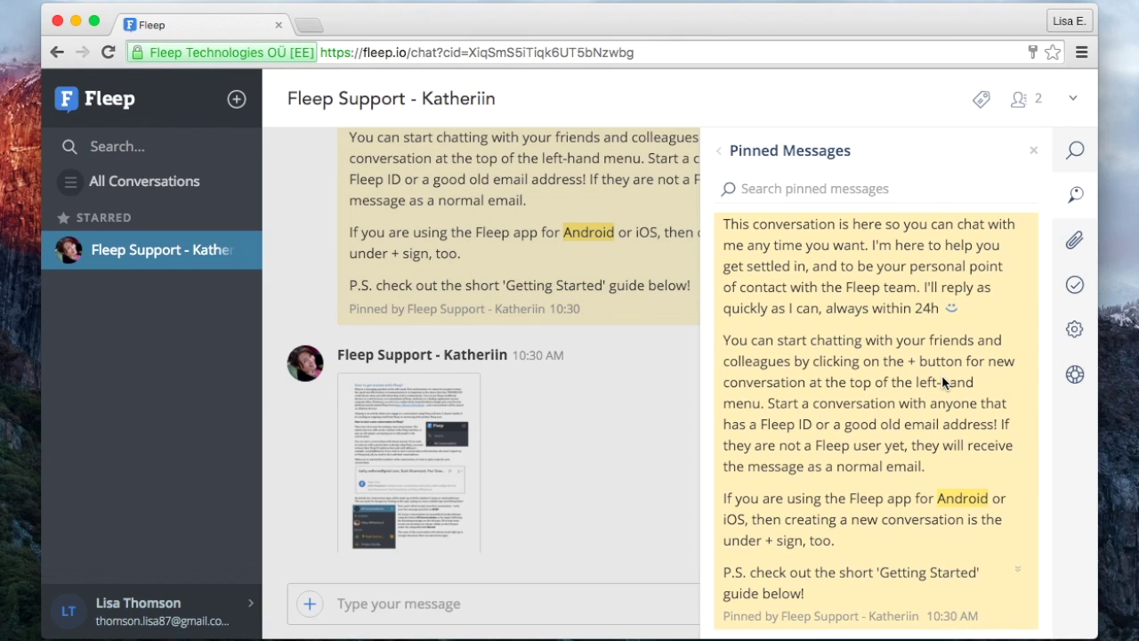
Browse the conversation's Files, Tasks, Settings and Help panels, then close the side panel.
click(1073, 244)
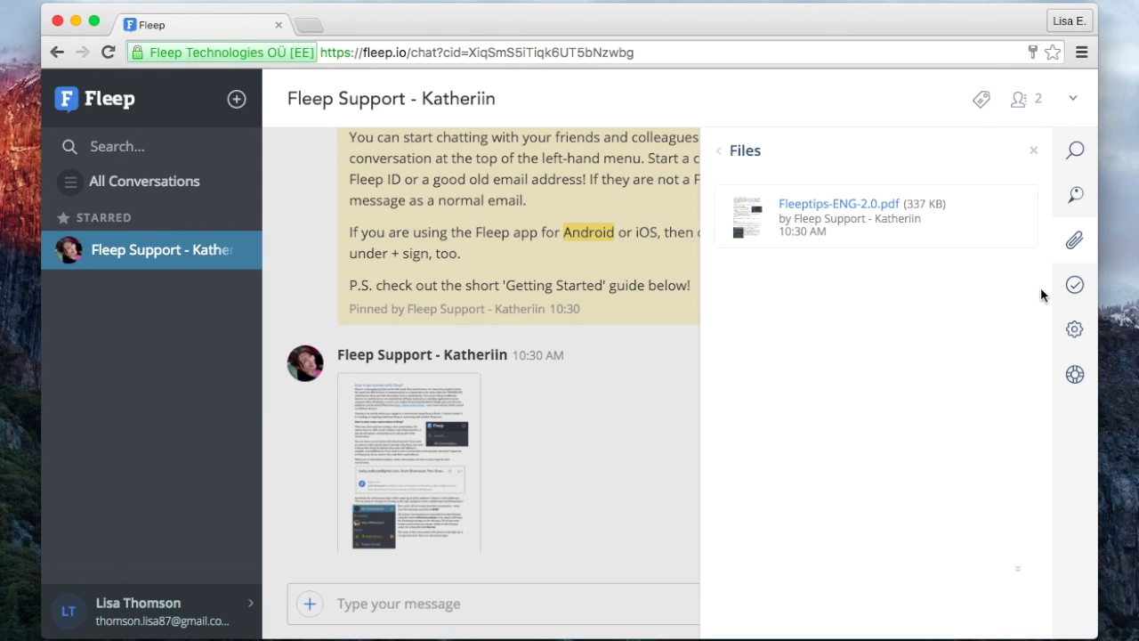
click(1075, 285)
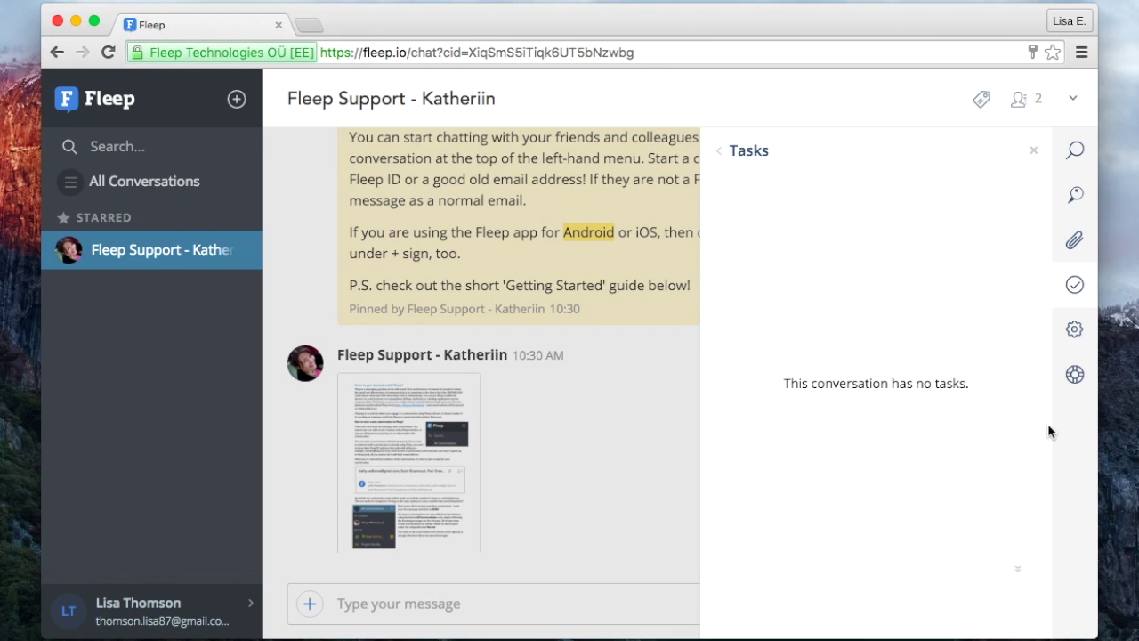
click(1075, 331)
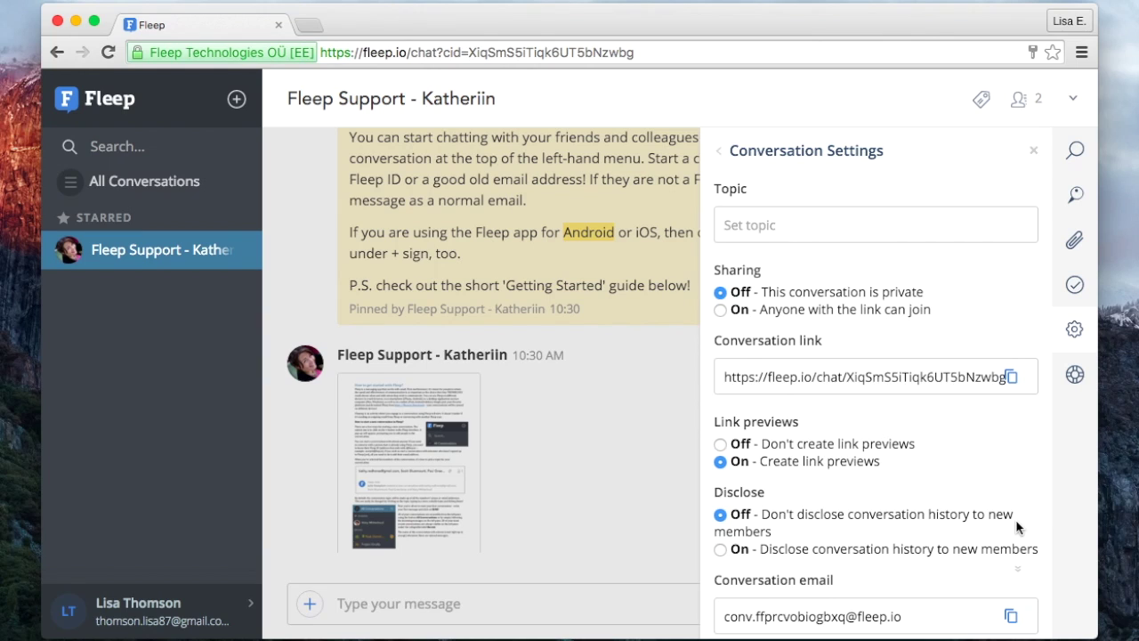
scroll(1017, 528, down, 3)
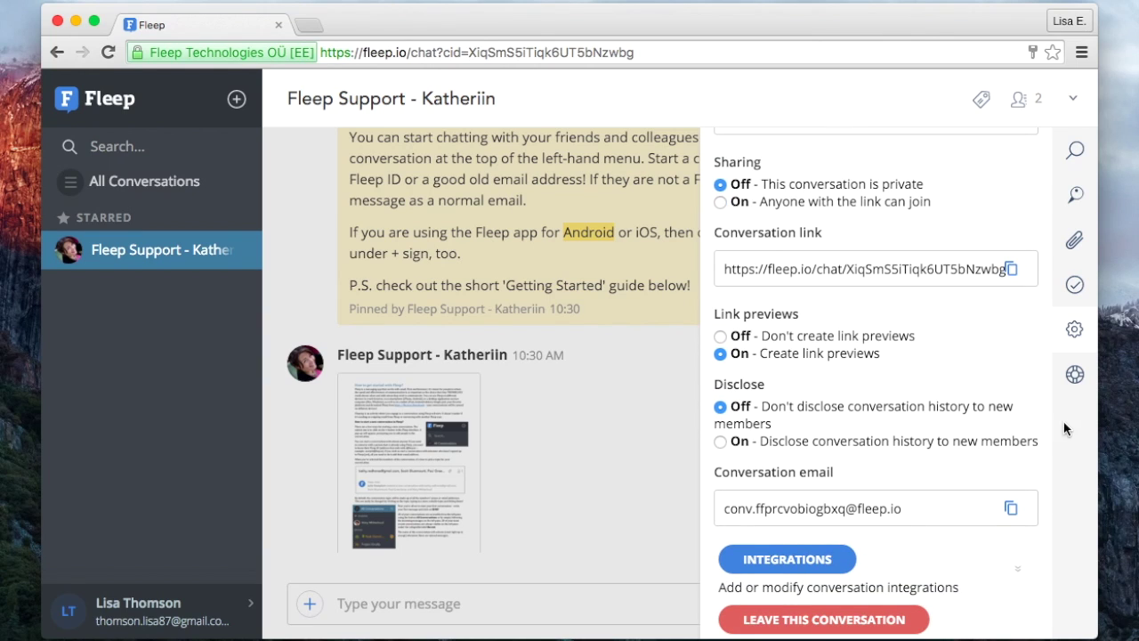
click(1075, 378)
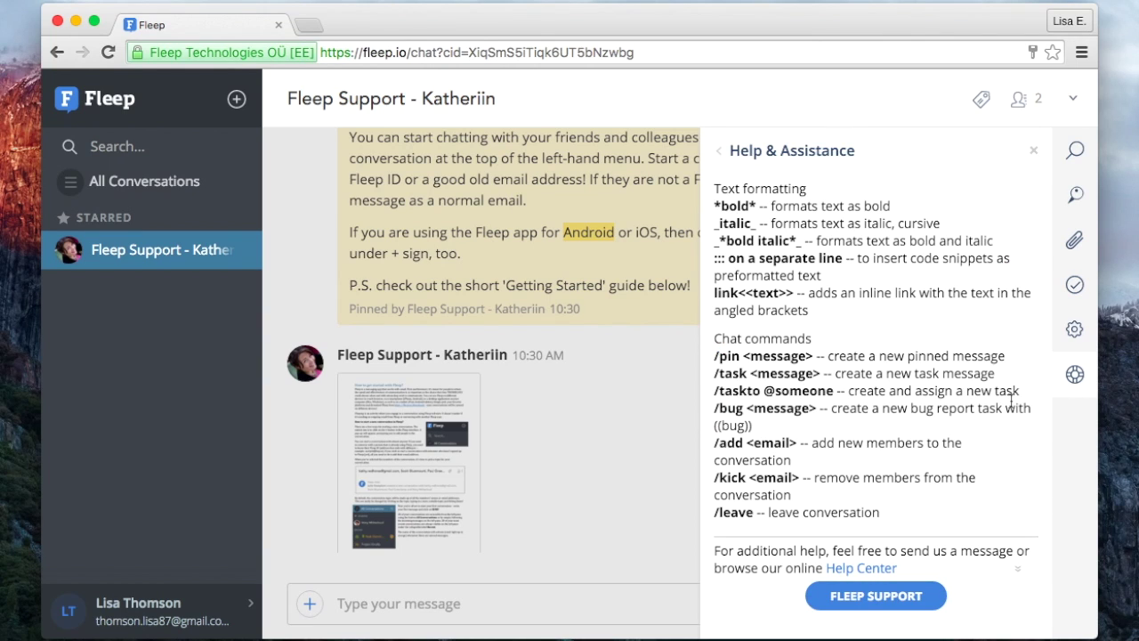
click(1033, 153)
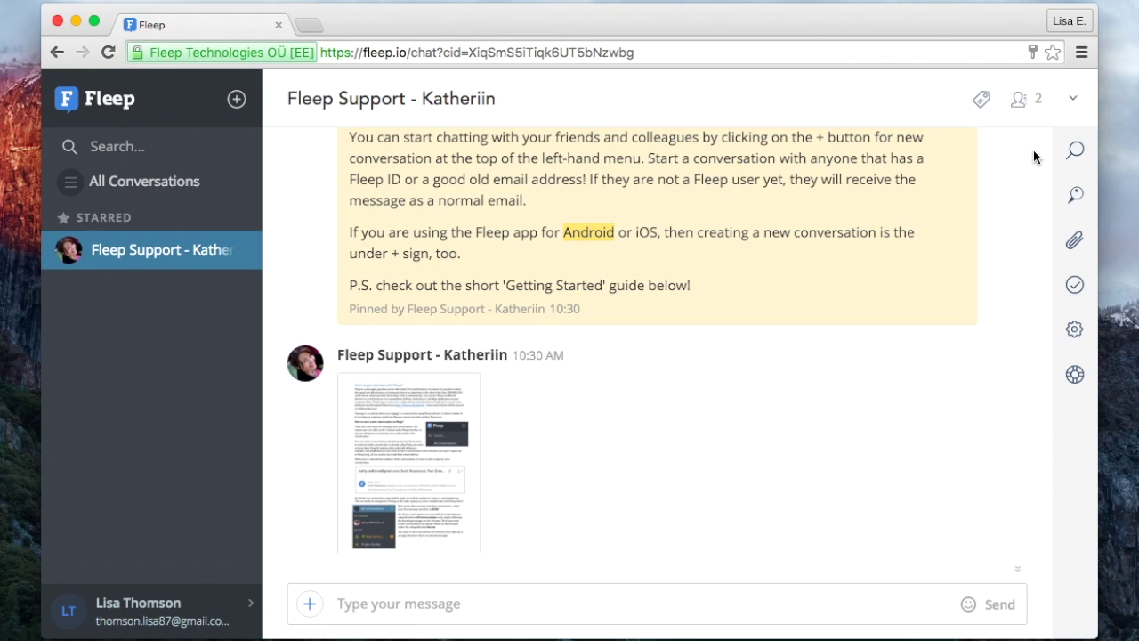
Check the conversation's members list and options menu, closing each again.
click(1022, 103)
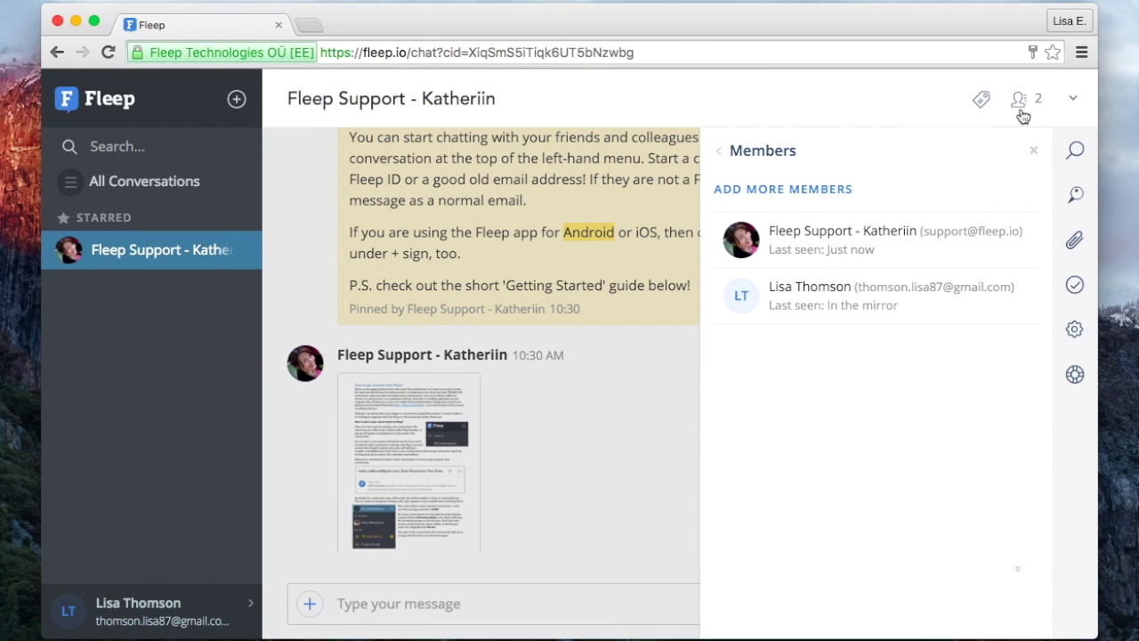
click(1022, 114)
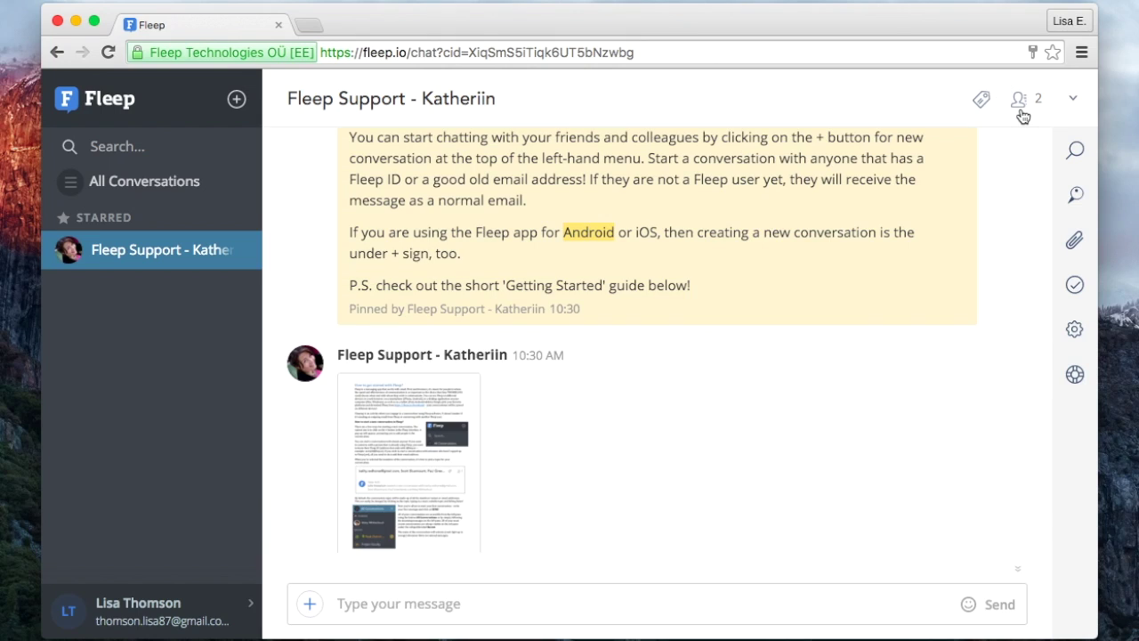
click(1072, 103)
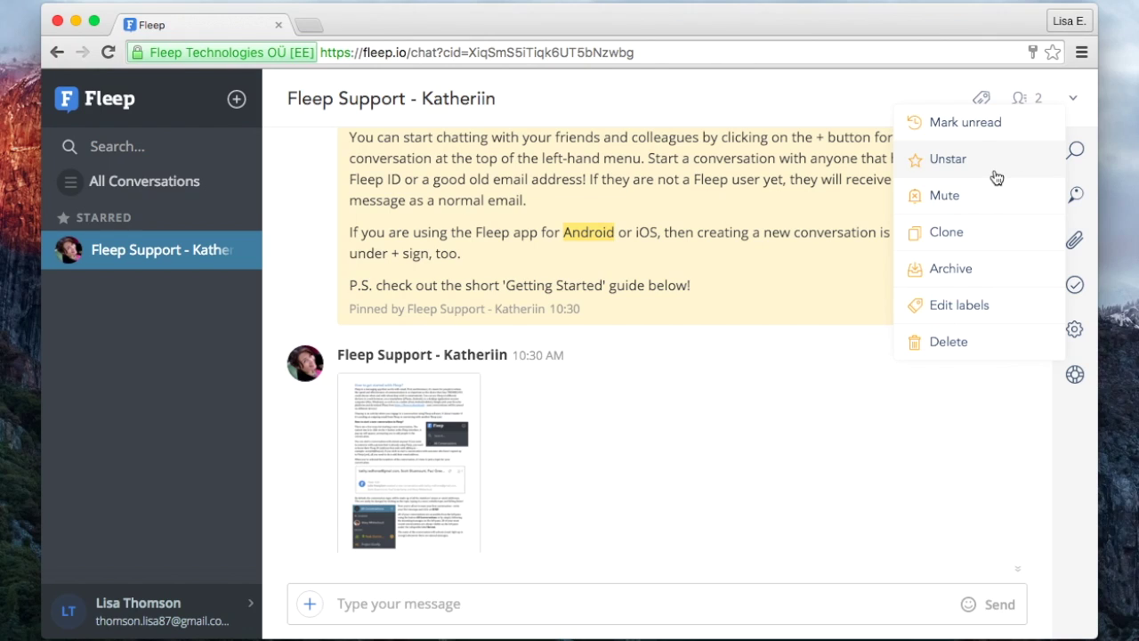
click(1071, 99)
click(1070, 98)
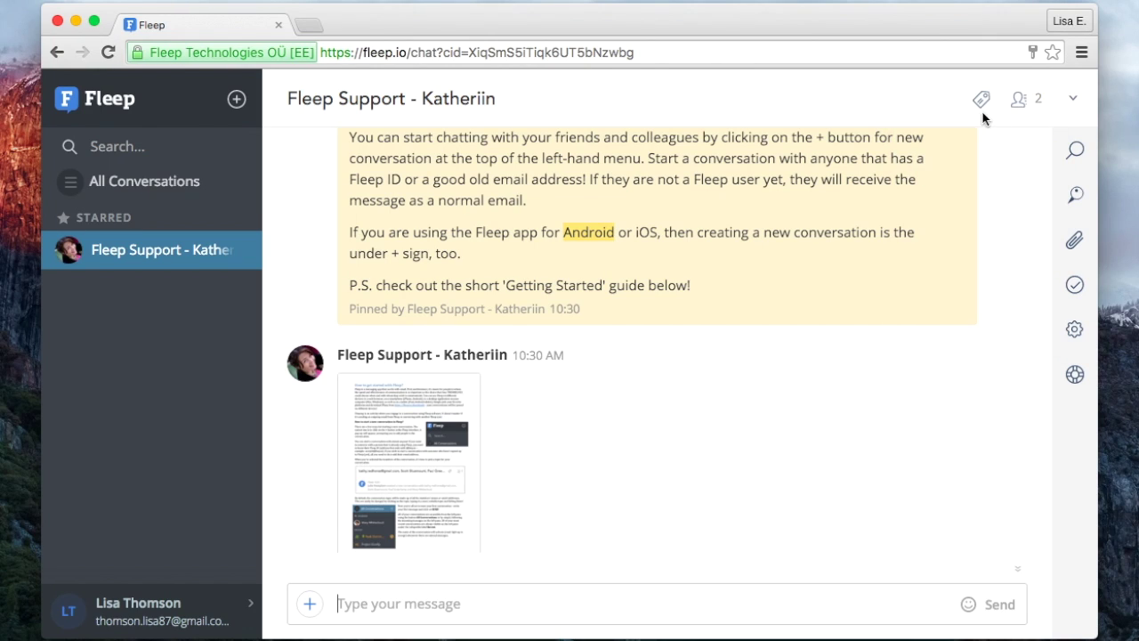
Create a new 'Fleep' label on the support conversation.
click(980, 102)
click(965, 223)
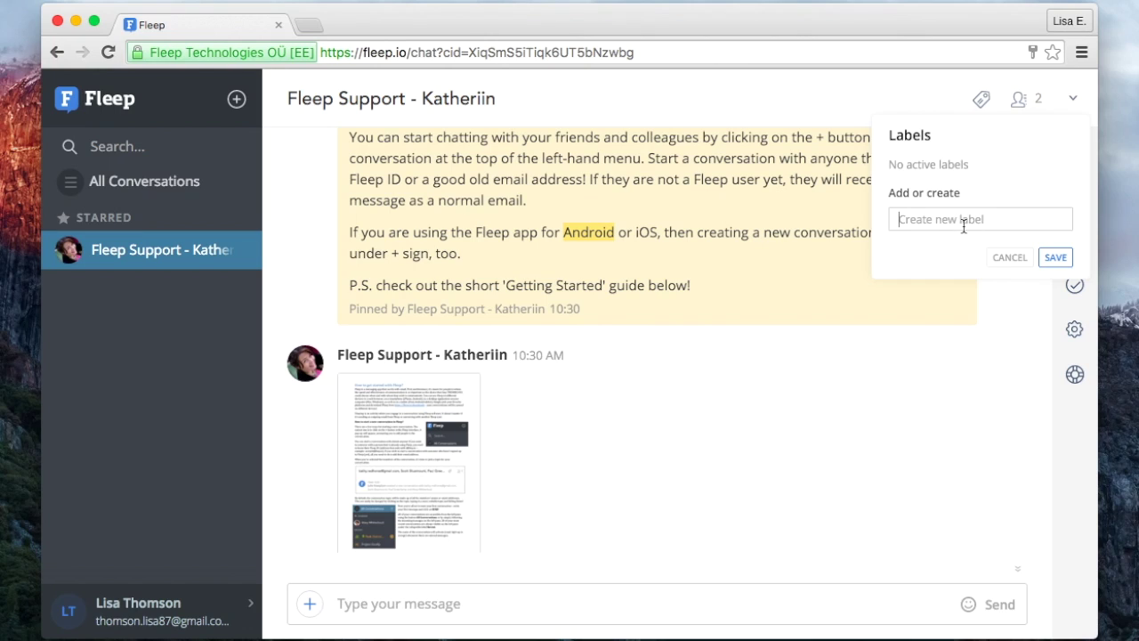
text(Fleep)
click(1057, 258)
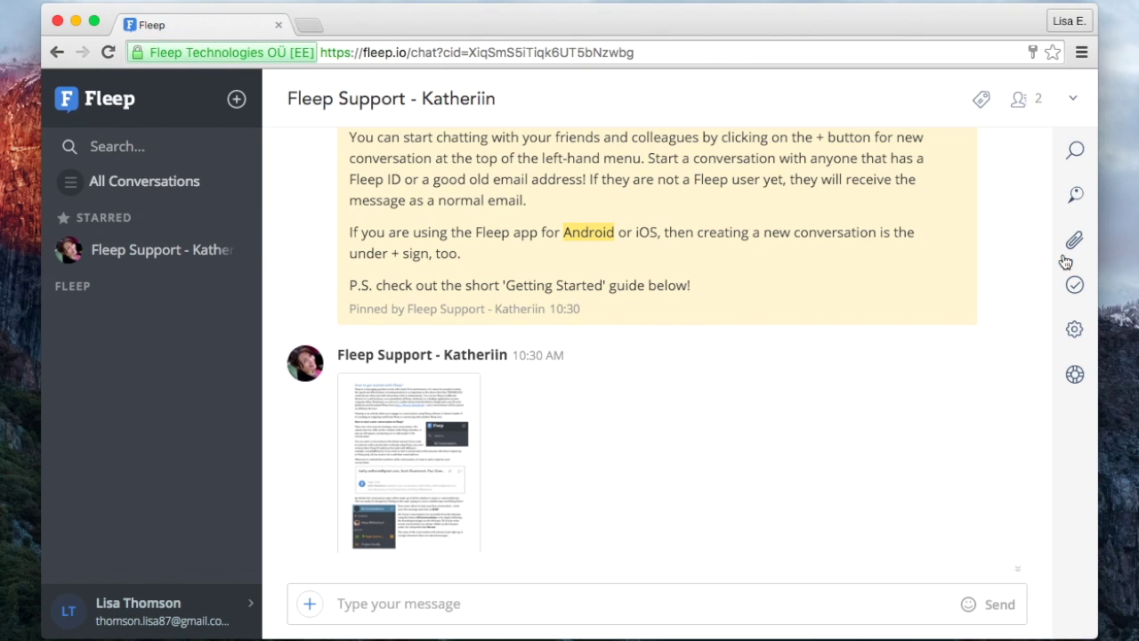
Show All Conversations and the conversations filed under the Fleep label.
click(979, 102)
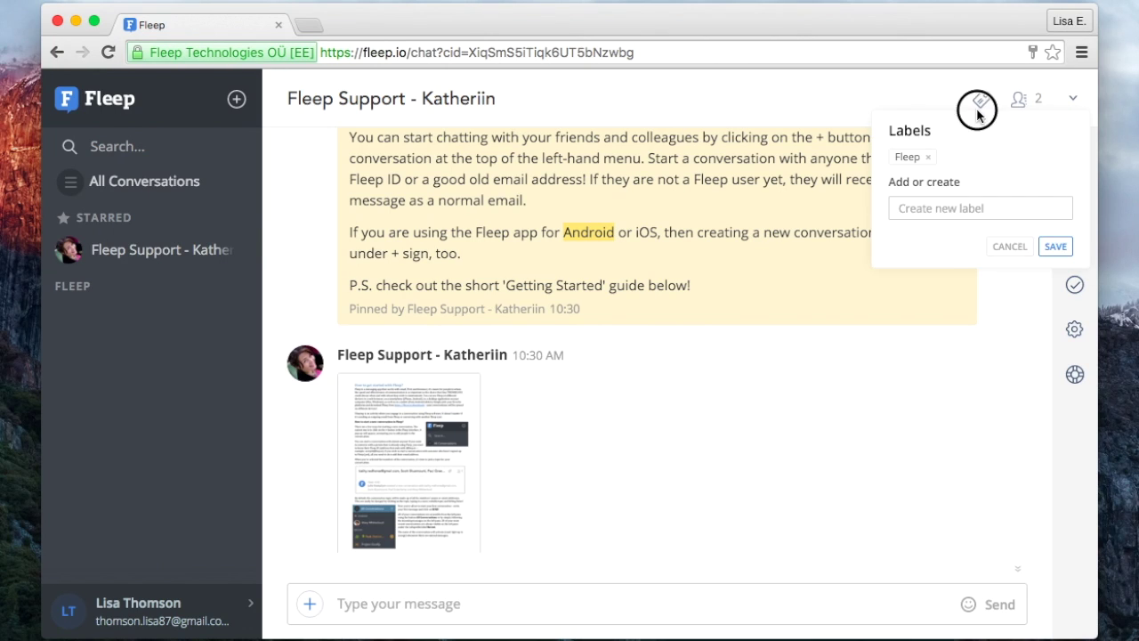
click(164, 320)
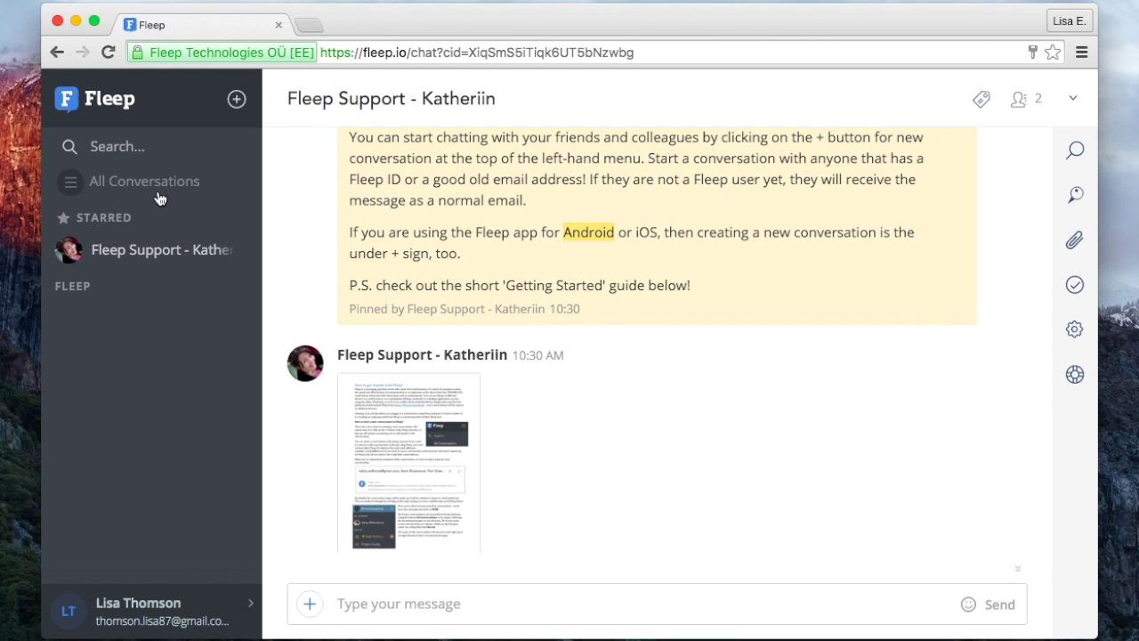
click(152, 197)
click(148, 290)
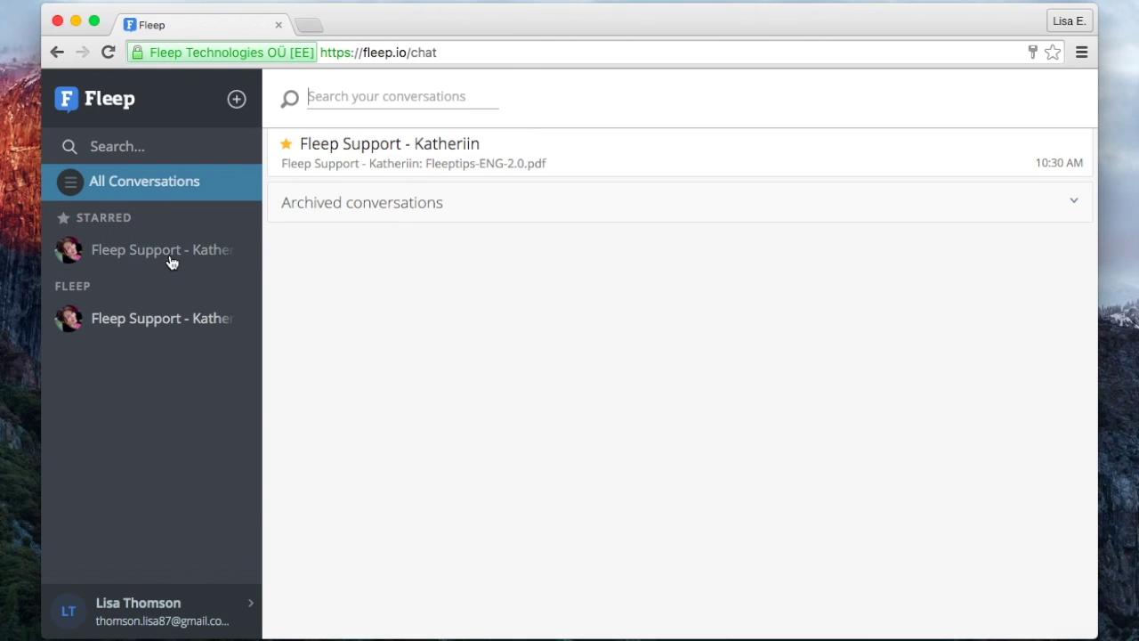
Unstar the Fleep Support conversation from its sidebar context menu.
right_click(174, 264)
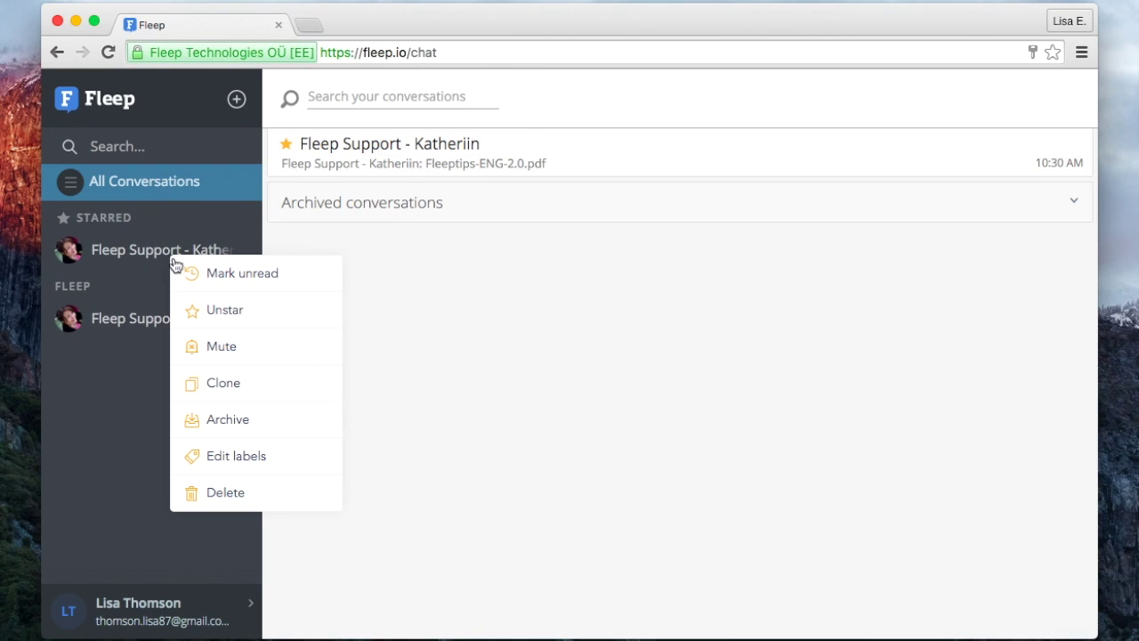
click(277, 324)
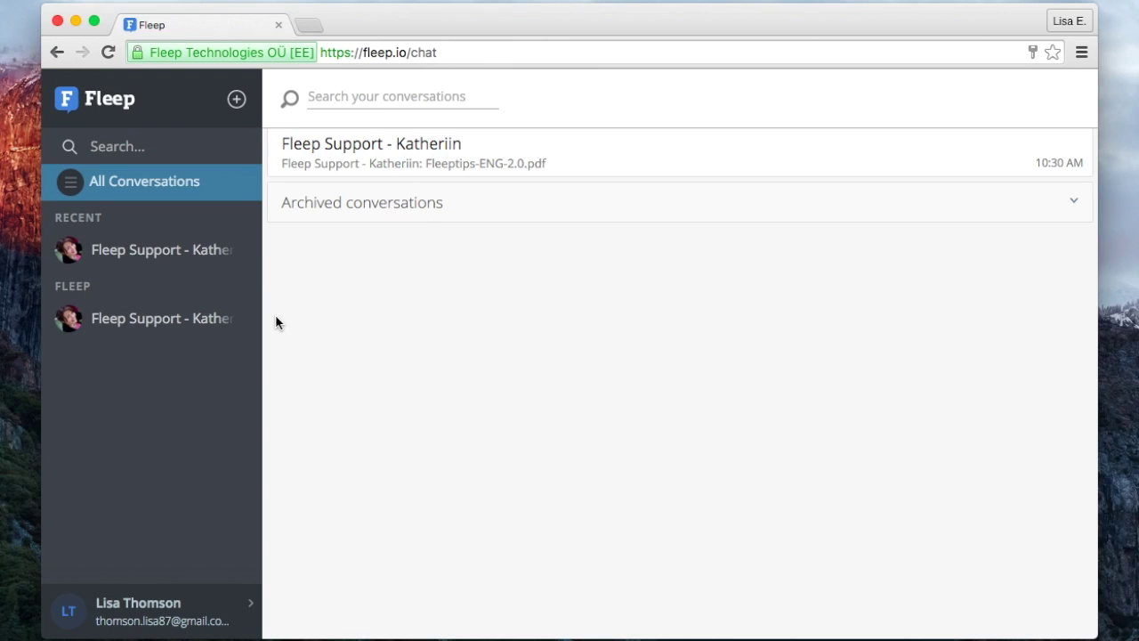
Create a new conversation whose only member is a contact entered by their Gmail address.
click(236, 99)
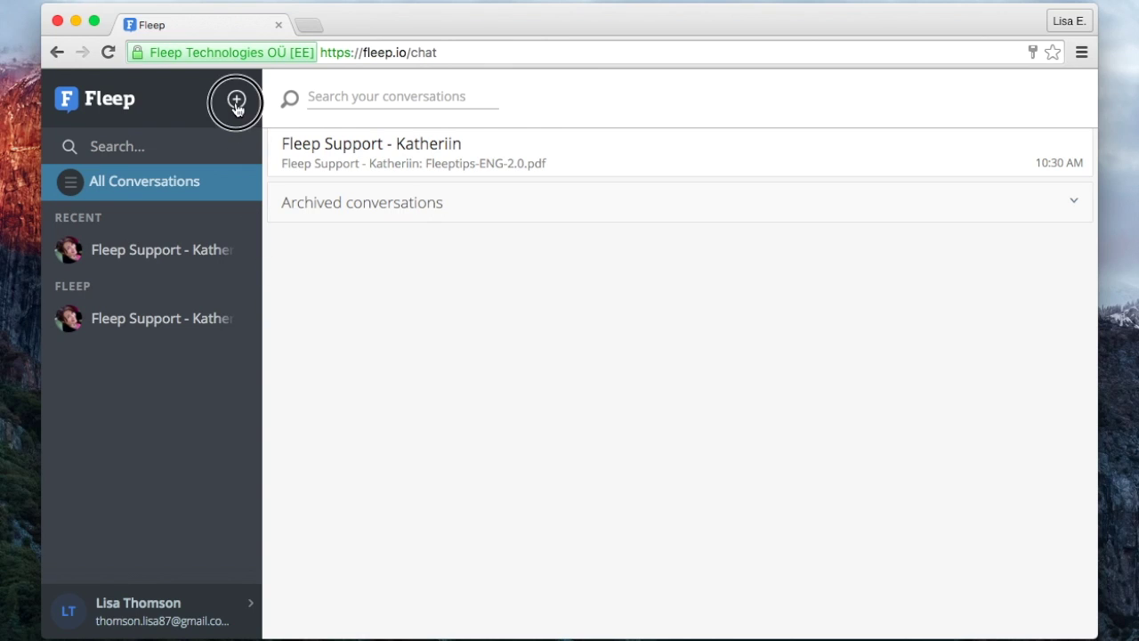
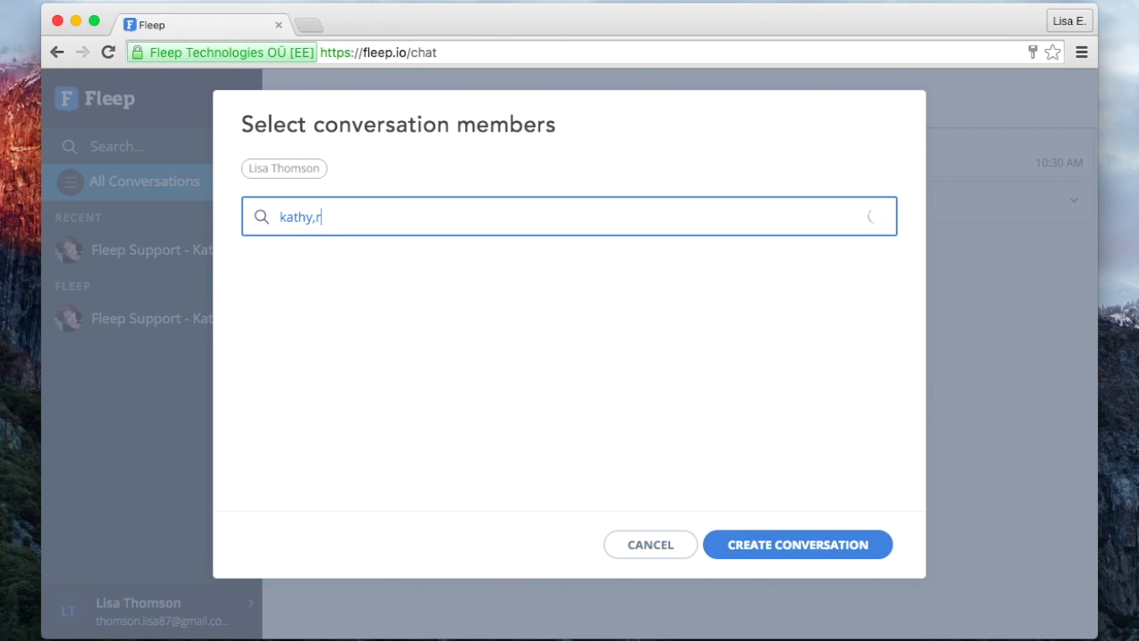
text(.com)
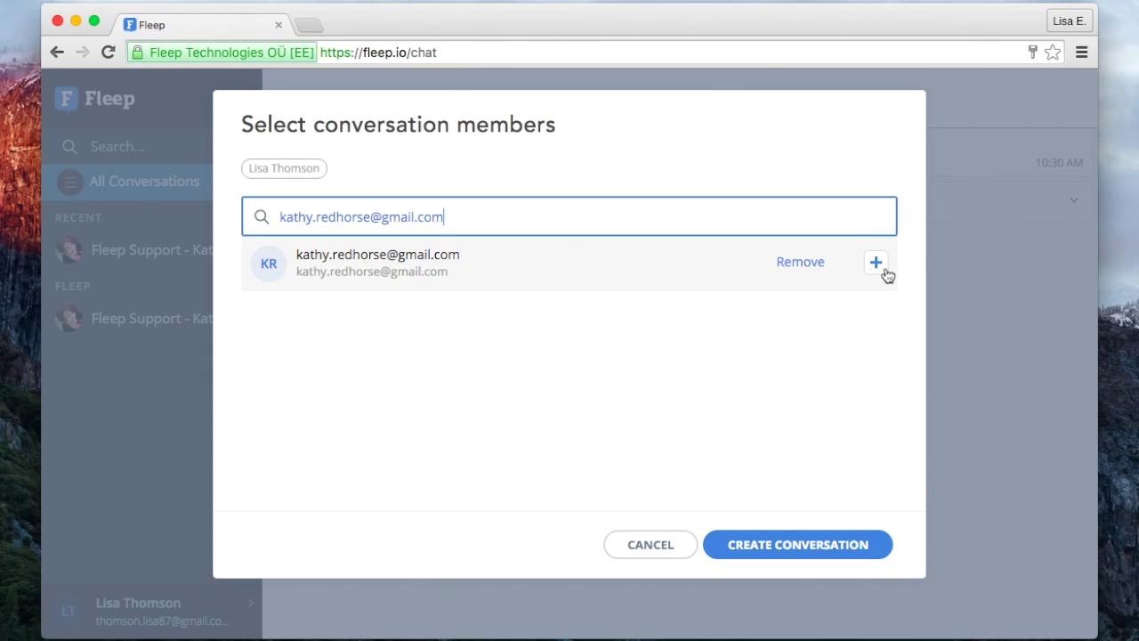
click(884, 269)
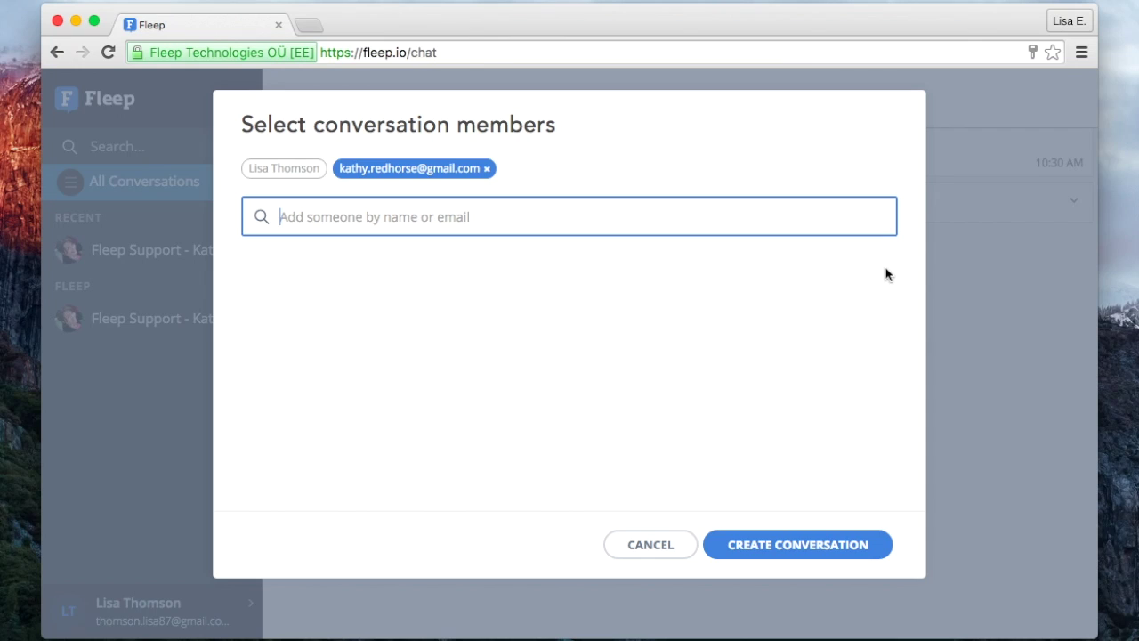
click(746, 563)
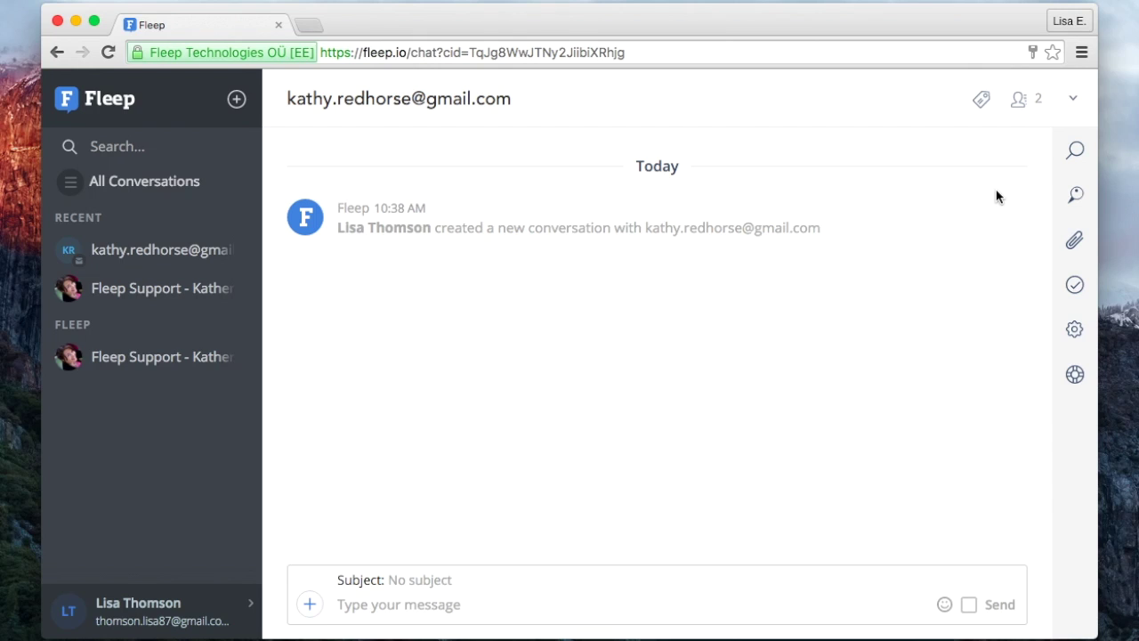
Send the contact a message with subject 'Fleep?' and body 'Have you heard of Fleep? Just trying it out now.'.
click(1025, 99)
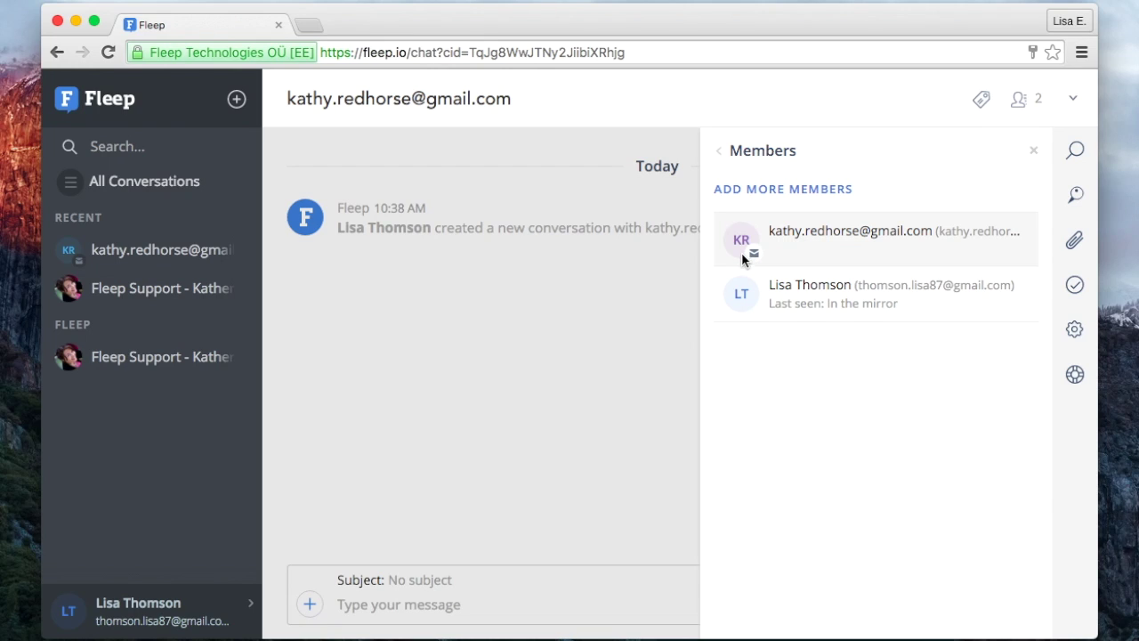
click(1032, 150)
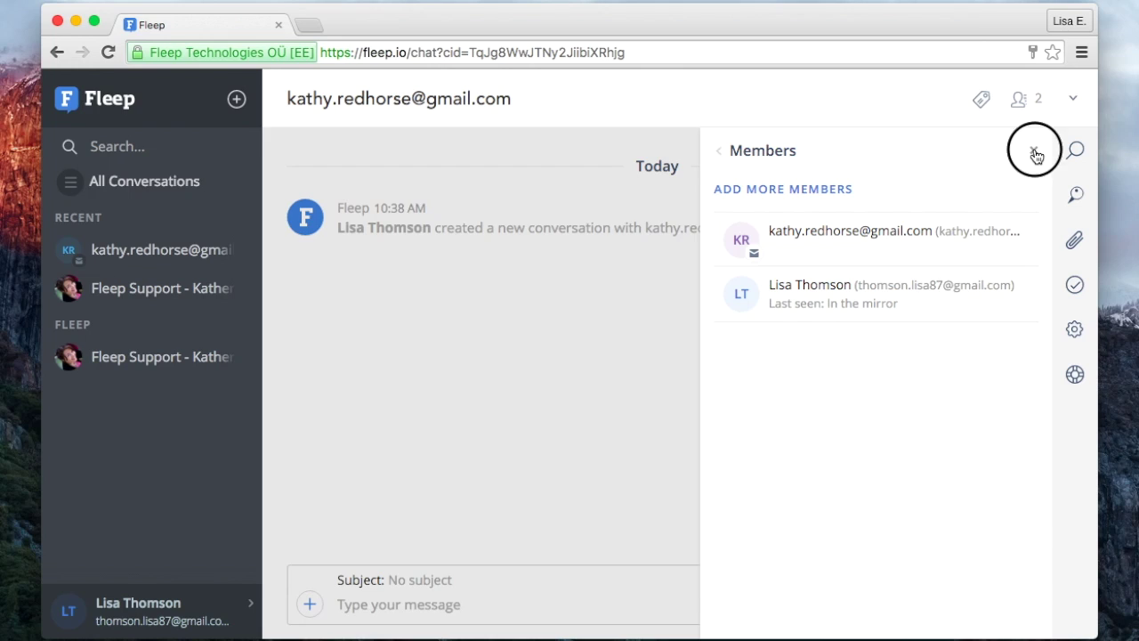
click(529, 574)
text(F)
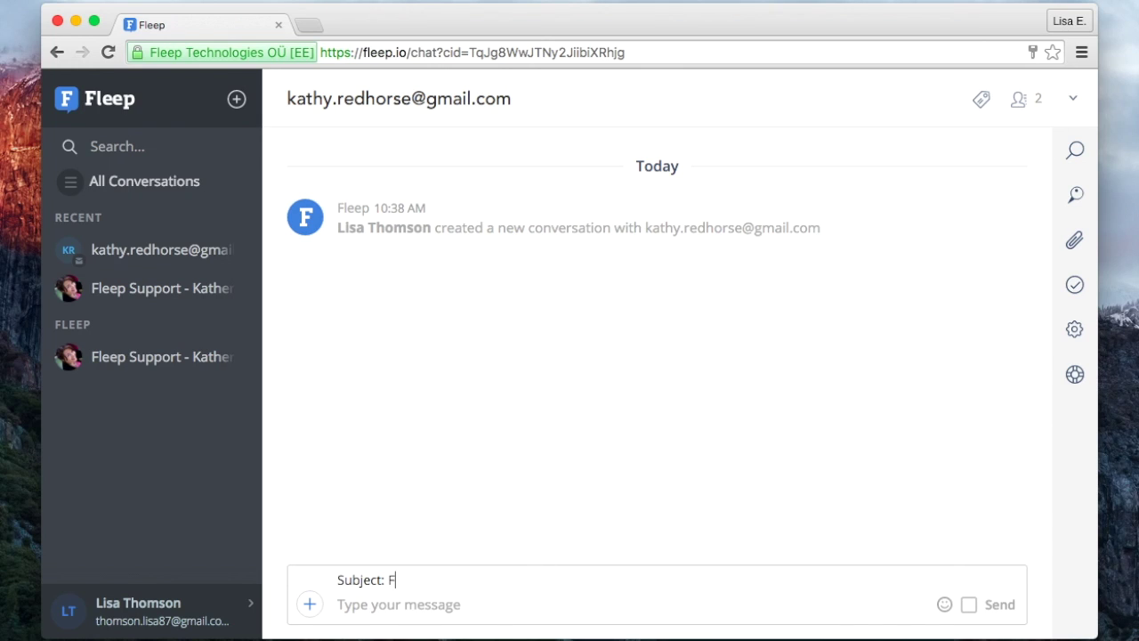
text(leep?)
click(473, 607)
text(Have )
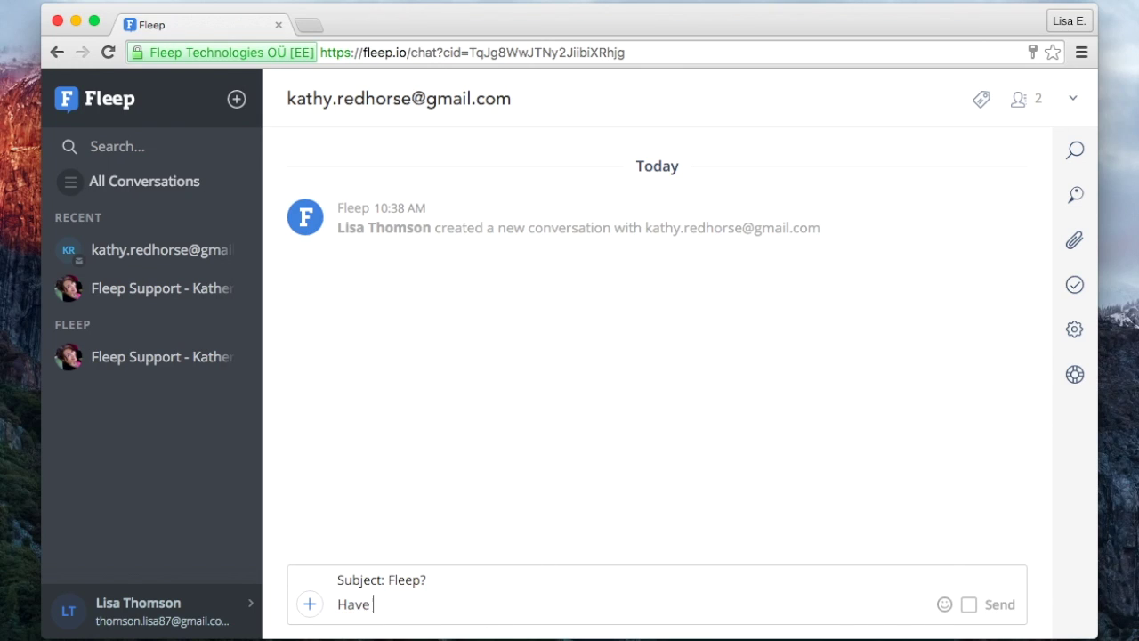
text(you heard of Fleep? Just t)
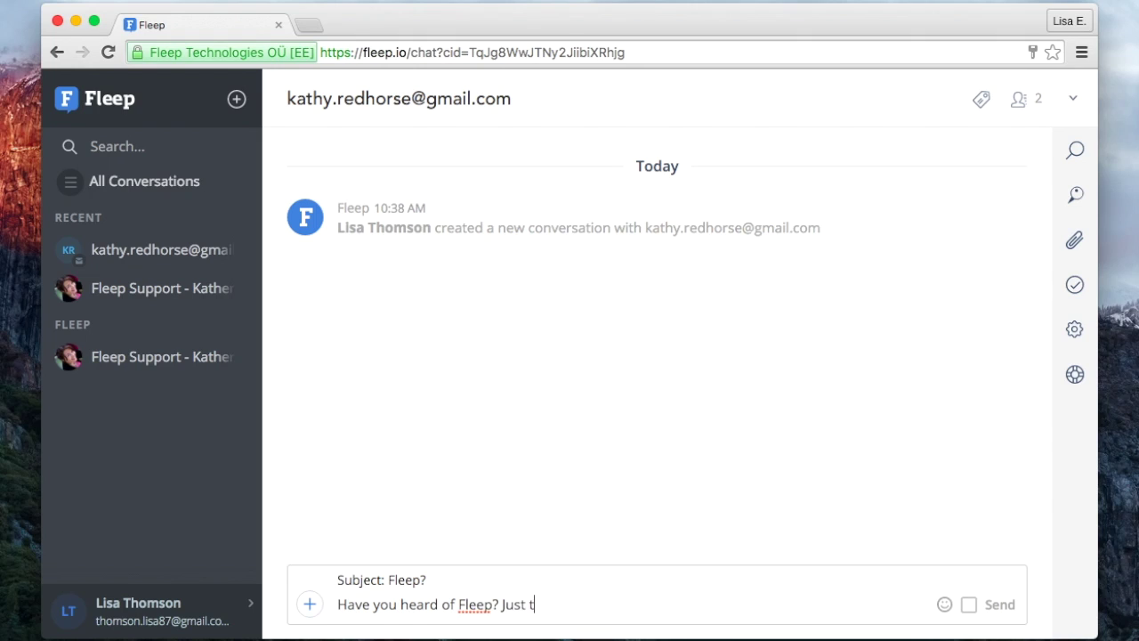
text(rying it out now.)
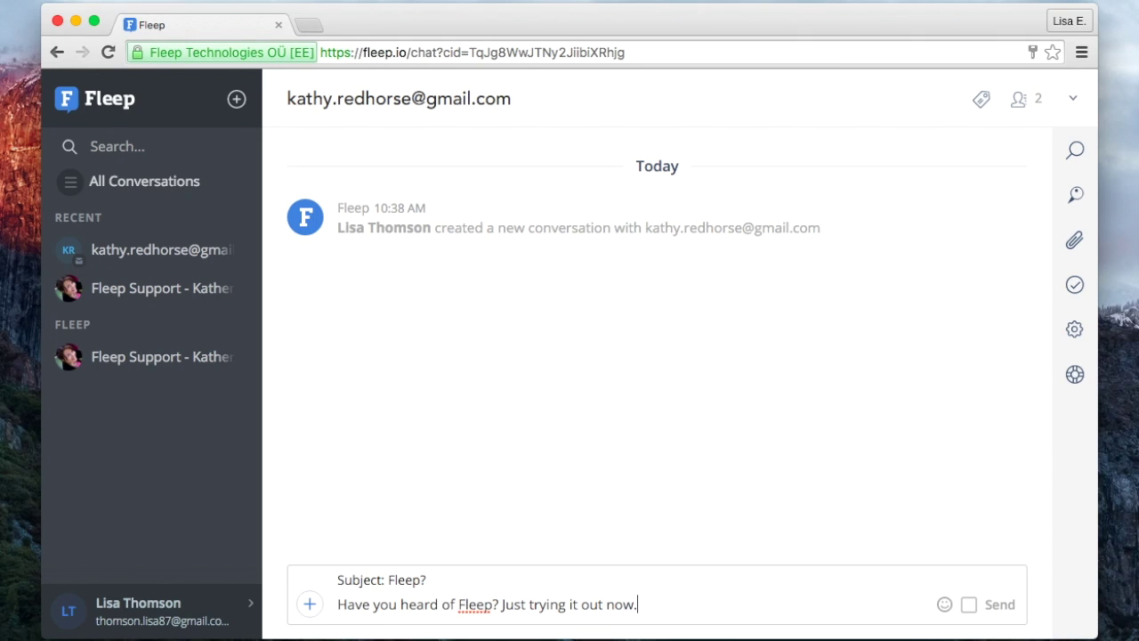
click(1002, 605)
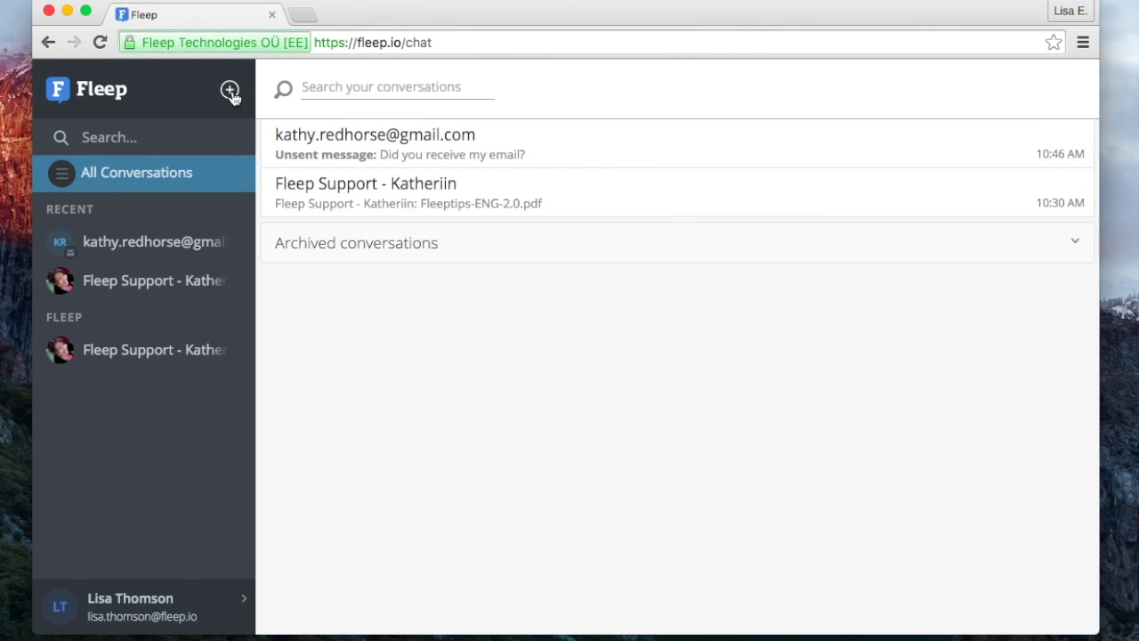
Create a group conversation with the earlier e-mail contact and a second contact added by e-mail.
click(237, 100)
click(846, 254)
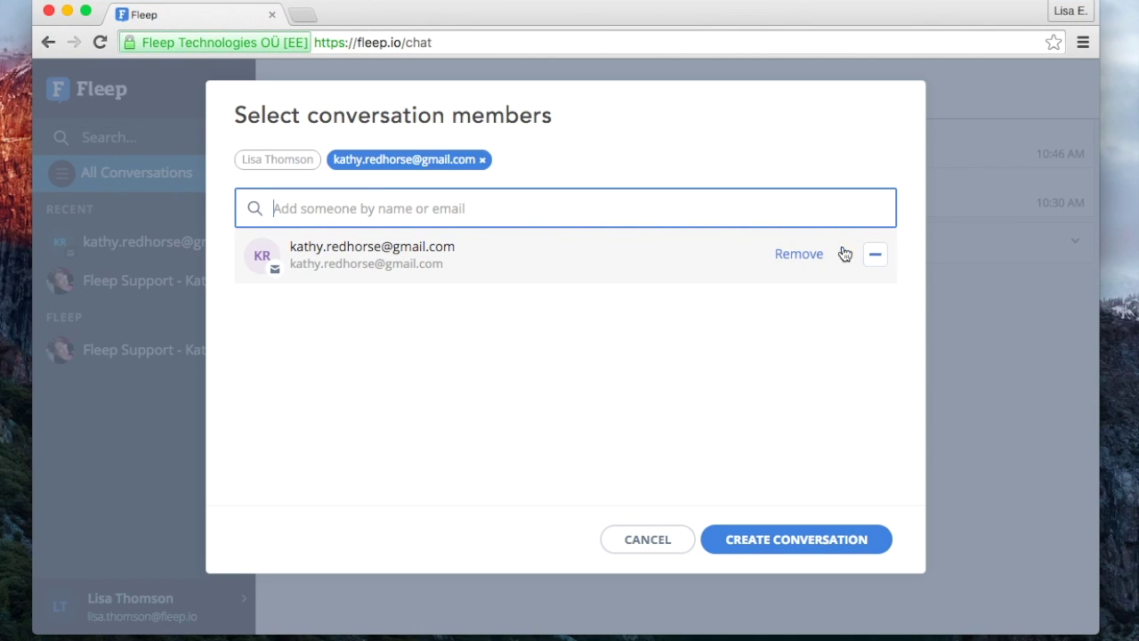
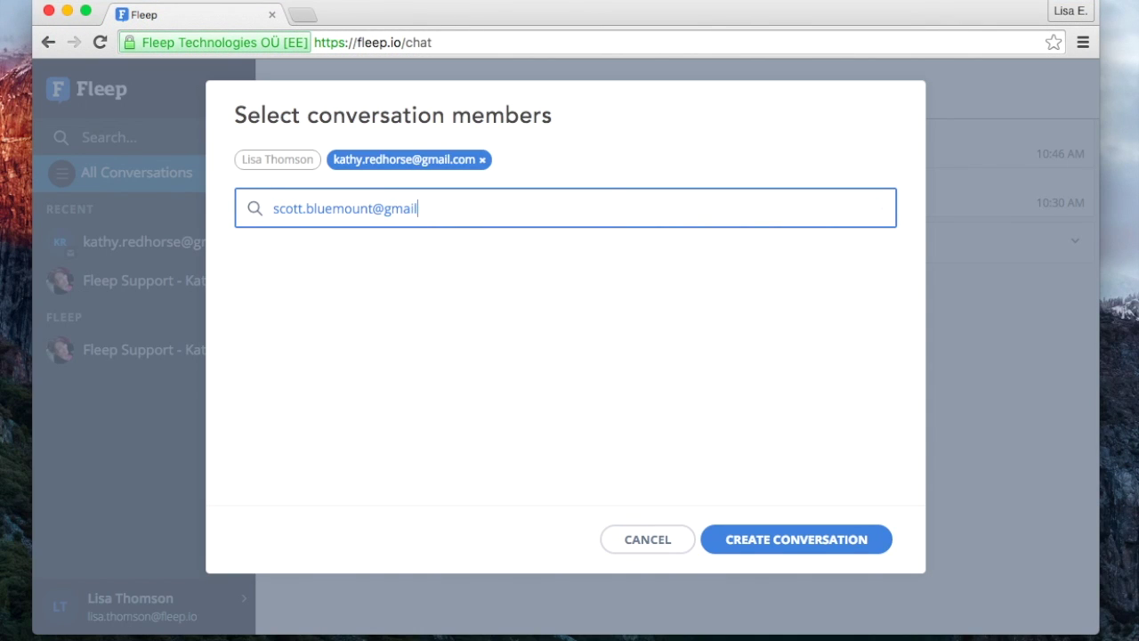
click(875, 255)
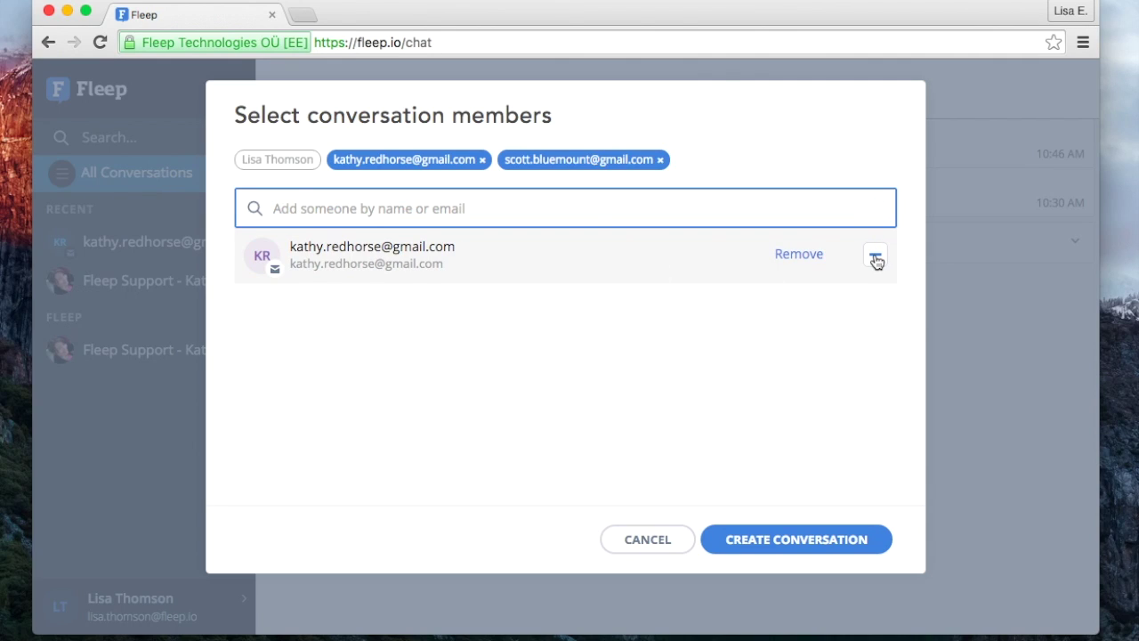
click(770, 551)
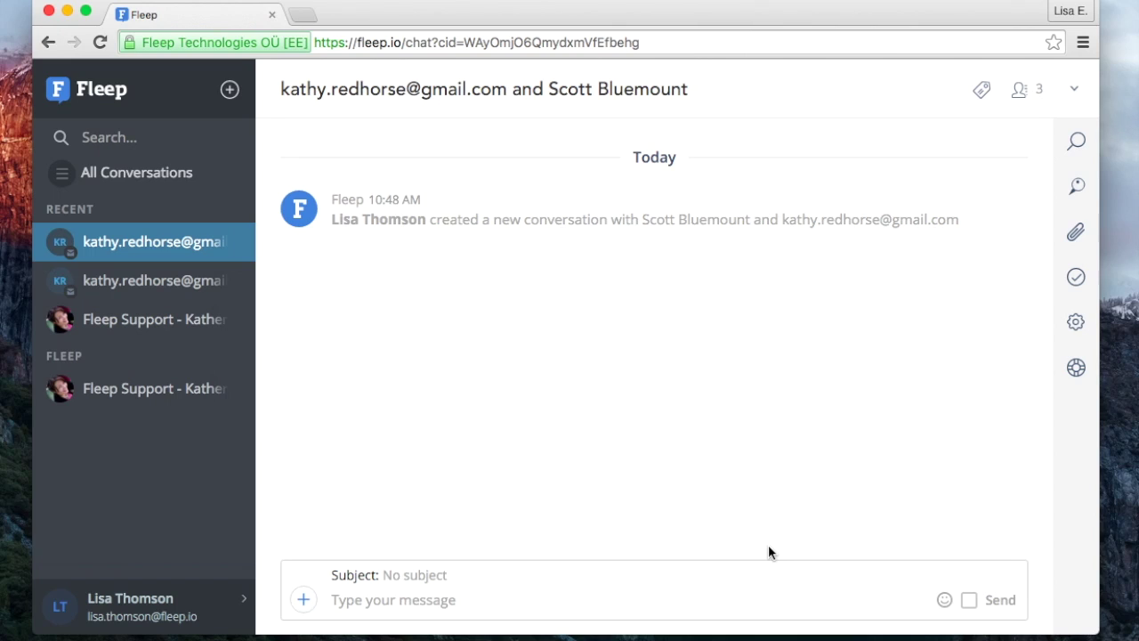
Open the group's member list and view the second member's contact profile.
click(1023, 96)
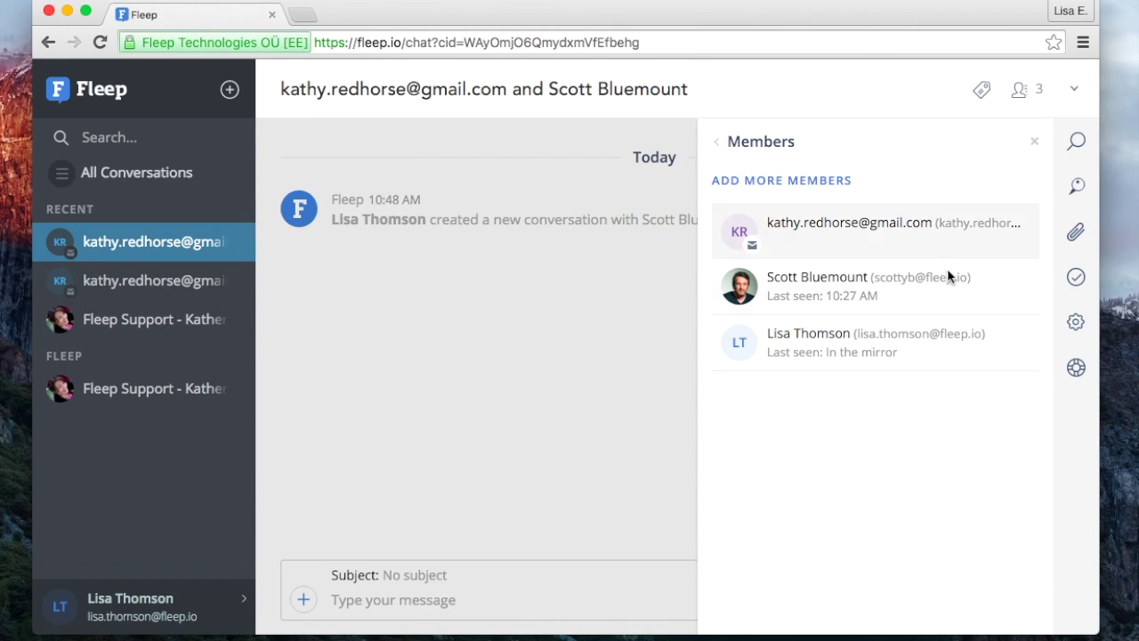
click(932, 300)
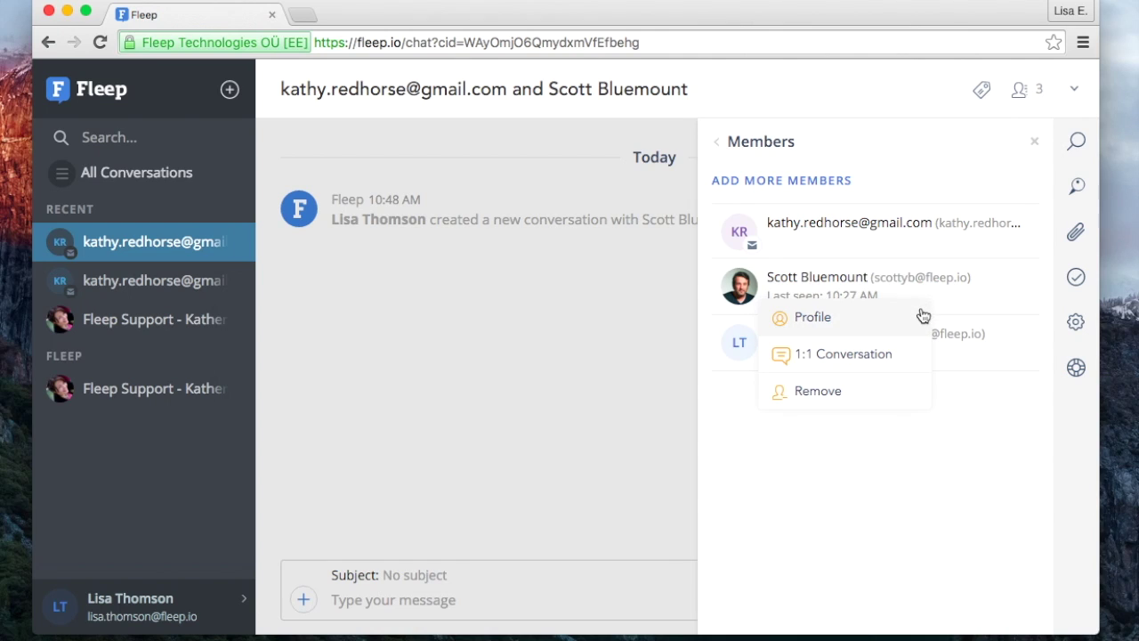
click(916, 316)
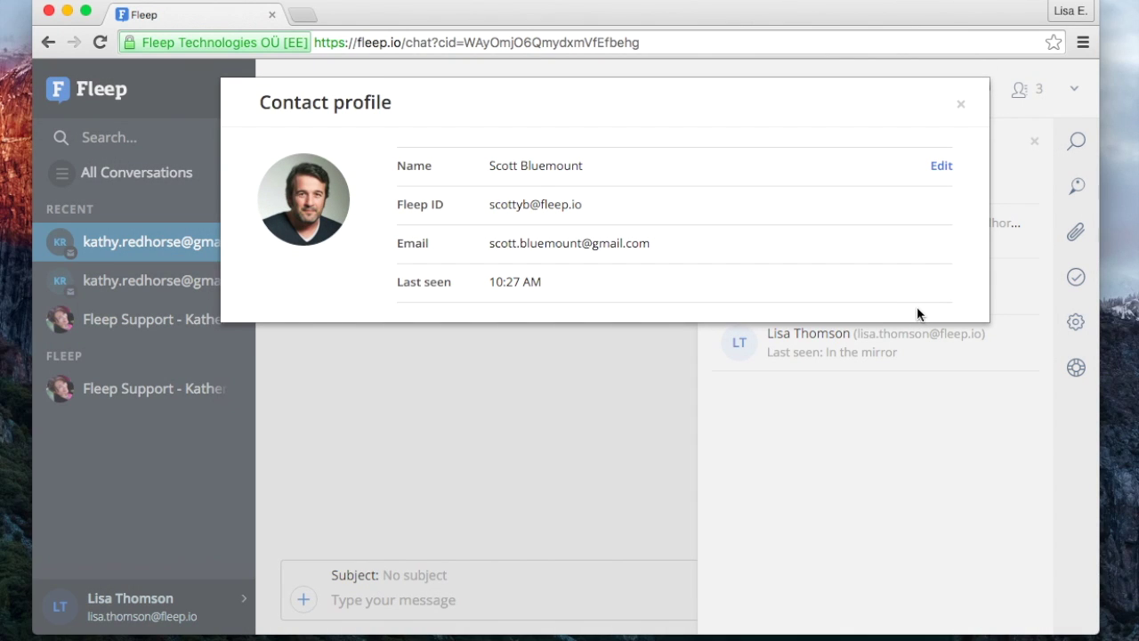